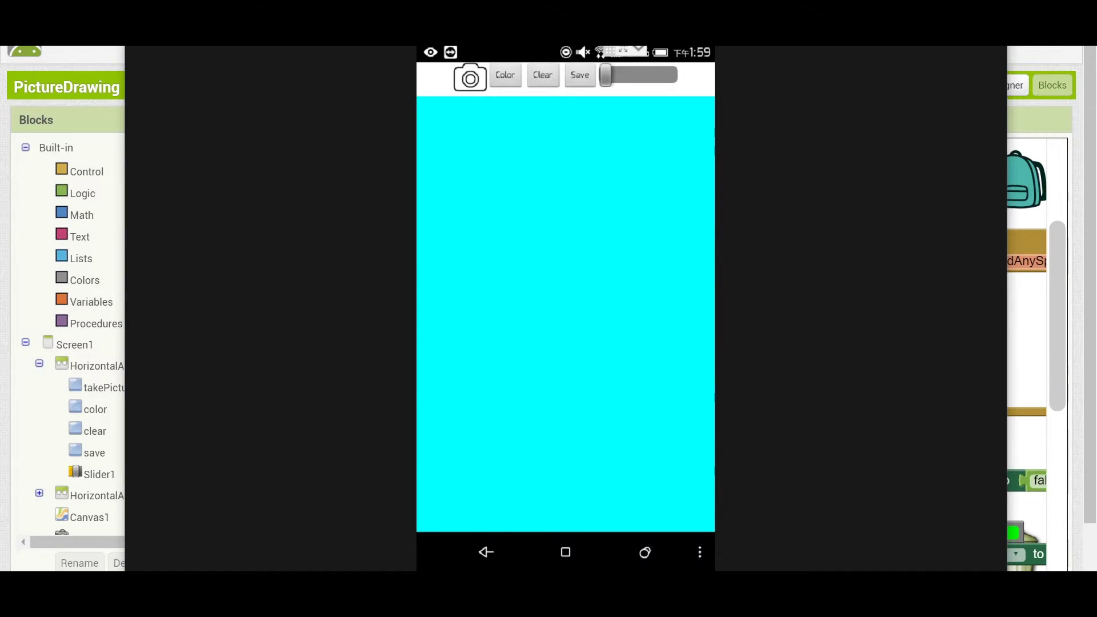
# Scribble a thin black looping stroke diagonally across the blank cyan canvas.
pyautogui.moveTo(527, 310)
pyautogui.mouseDown()
pyautogui.moveTo(580, 209)
pyautogui.moveTo(629, 153)
pyautogui.moveTo(511, 404)
pyautogui.moveTo(618, 441)
pyautogui.mouseUp()
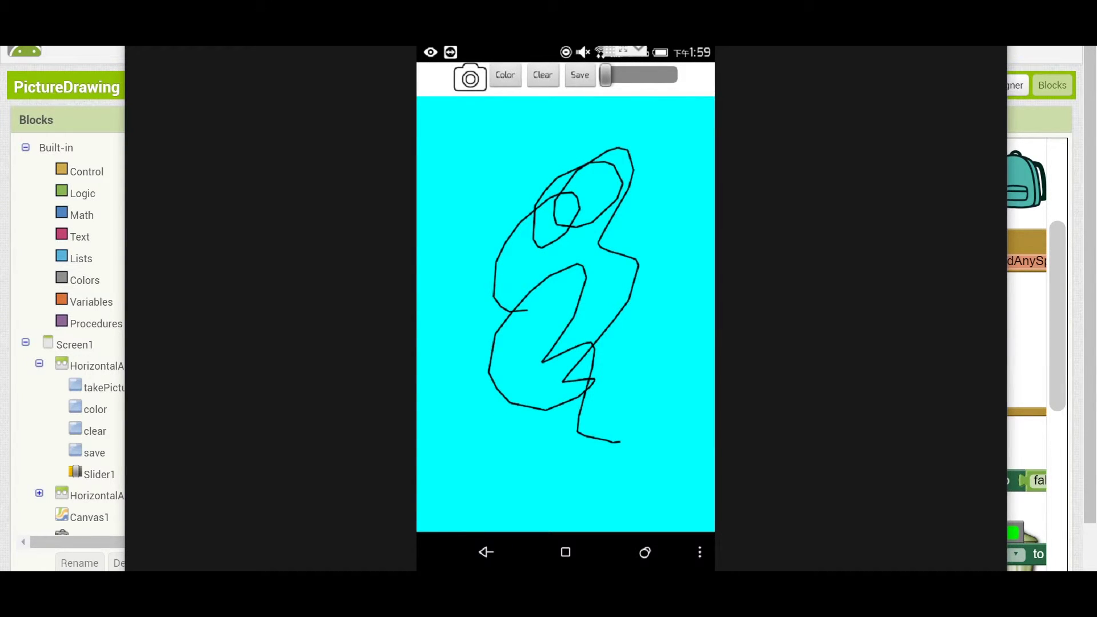
# Clear the canvas, widen the brush, and draw two thick black loops.
pyautogui.click(543, 74)
pyautogui.moveTo(605, 75); pyautogui.dragTo(636, 76)
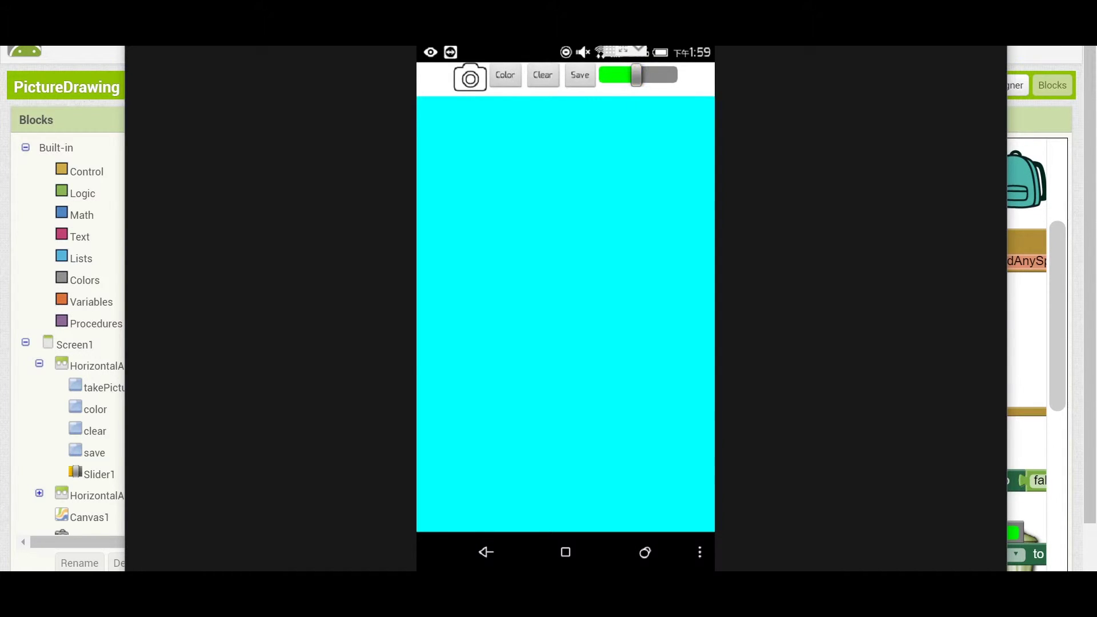
pyautogui.moveTo(476, 296)
pyautogui.mouseDown()
pyautogui.moveTo(569, 205)
pyautogui.moveTo(558, 357)
pyautogui.moveTo(506, 309)
pyautogui.mouseUp()
pyautogui.moveTo(617, 317); pyautogui.dragTo(571, 391)
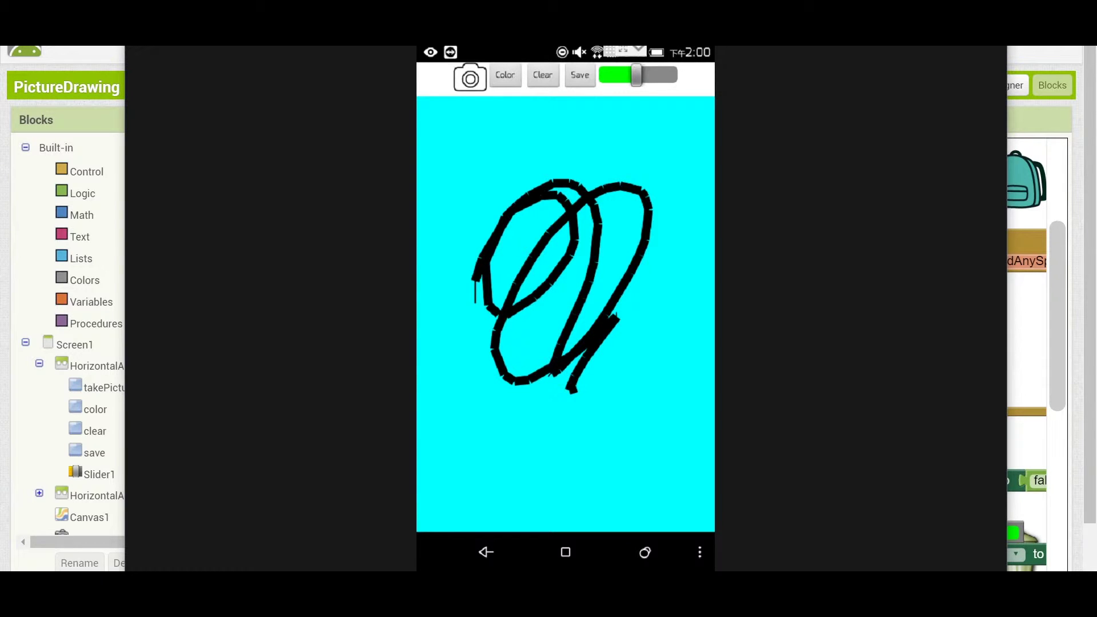
pyautogui.click(504, 75)
# Paint three red blobs near the top of the canvas and dab several red dots.
pyautogui.click(449, 103)
pyautogui.moveTo(493, 182); pyautogui.dragTo(510, 163)
pyautogui.moveTo(597, 159); pyautogui.dragTo(612, 144)
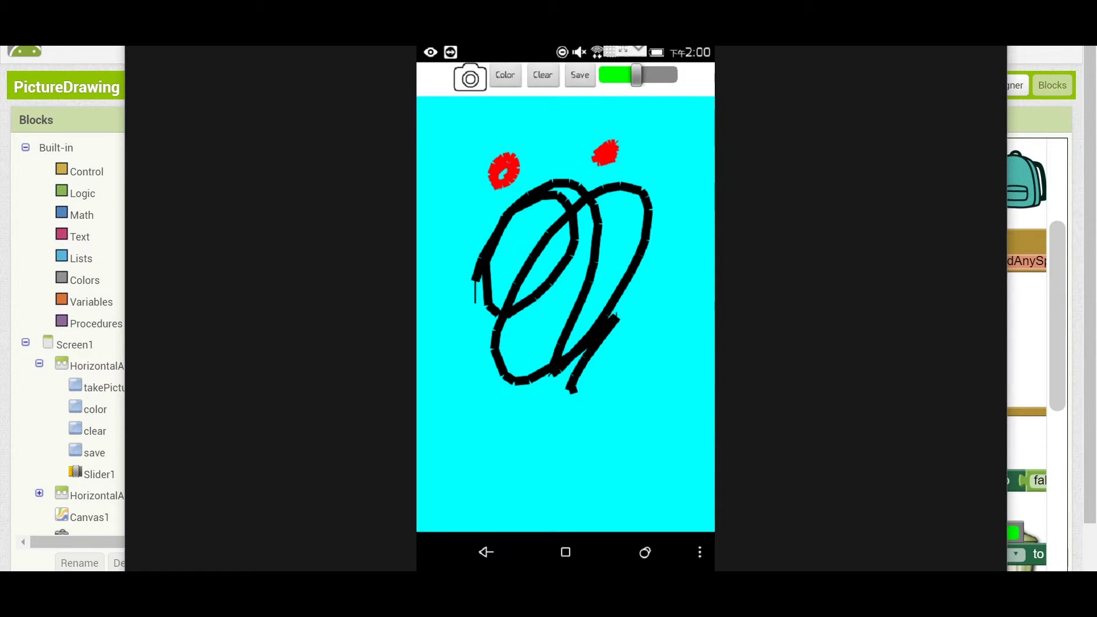
pyautogui.moveTo(544, 165); pyautogui.dragTo(555, 148)
pyautogui.click(656, 155)
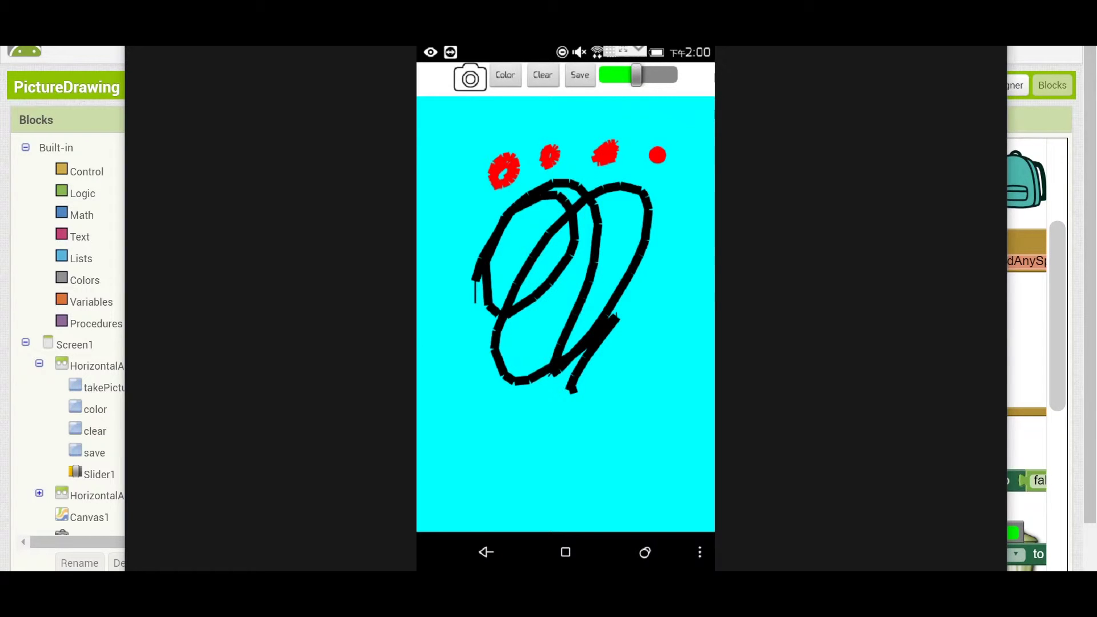
pyautogui.click(466, 132)
pyautogui.click(450, 219)
pyautogui.click(465, 220)
pyautogui.click(561, 127)
pyautogui.click(580, 149)
# Switch to yellow and dab five yellow dots over the black loops.
pyautogui.click(573, 225)
pyautogui.click(502, 103)
pyautogui.click(557, 149)
pyautogui.click(557, 196)
pyautogui.click(529, 264)
pyautogui.click(586, 234)
pyautogui.click(638, 225)
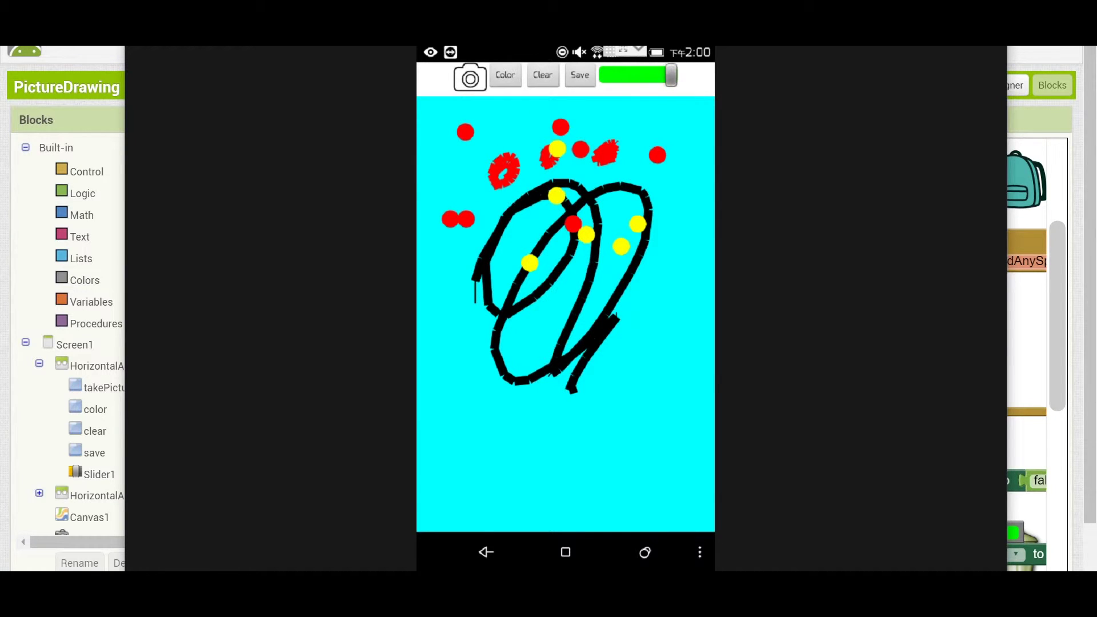
pyautogui.click(505, 75)
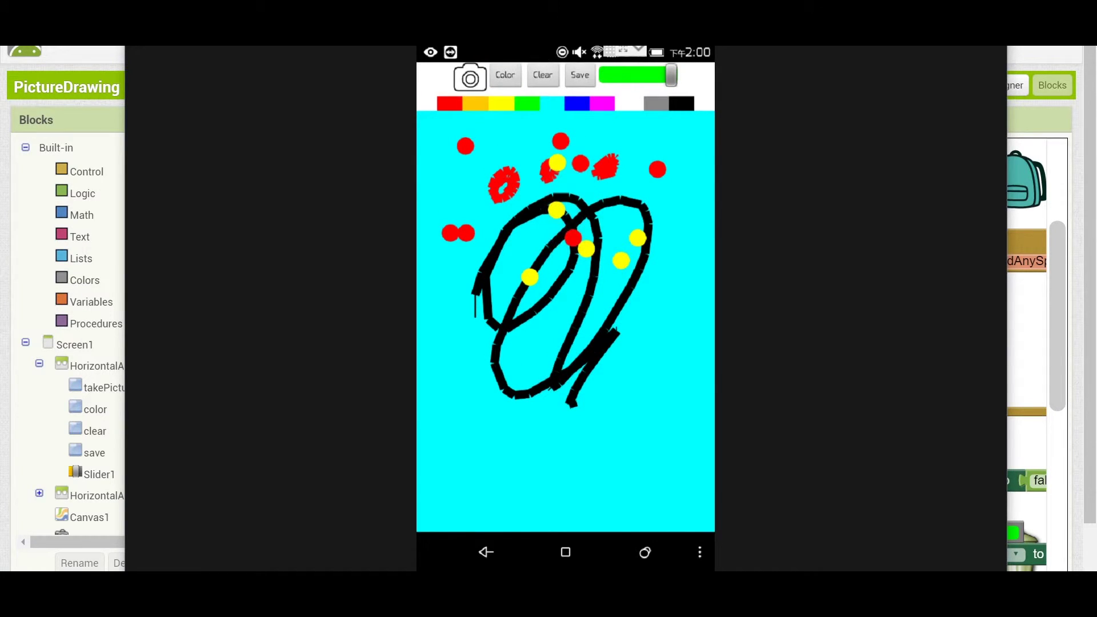
pyautogui.click(576, 103)
# Draw thick zigzags across the drawing in magenta, then white, then grey.
pyautogui.moveTo(613, 154)
pyautogui.mouseDown()
pyautogui.moveTo(514, 360)
pyautogui.moveTo(462, 222)
pyautogui.moveTo(684, 441)
pyautogui.mouseUp()
pyautogui.click(505, 75)
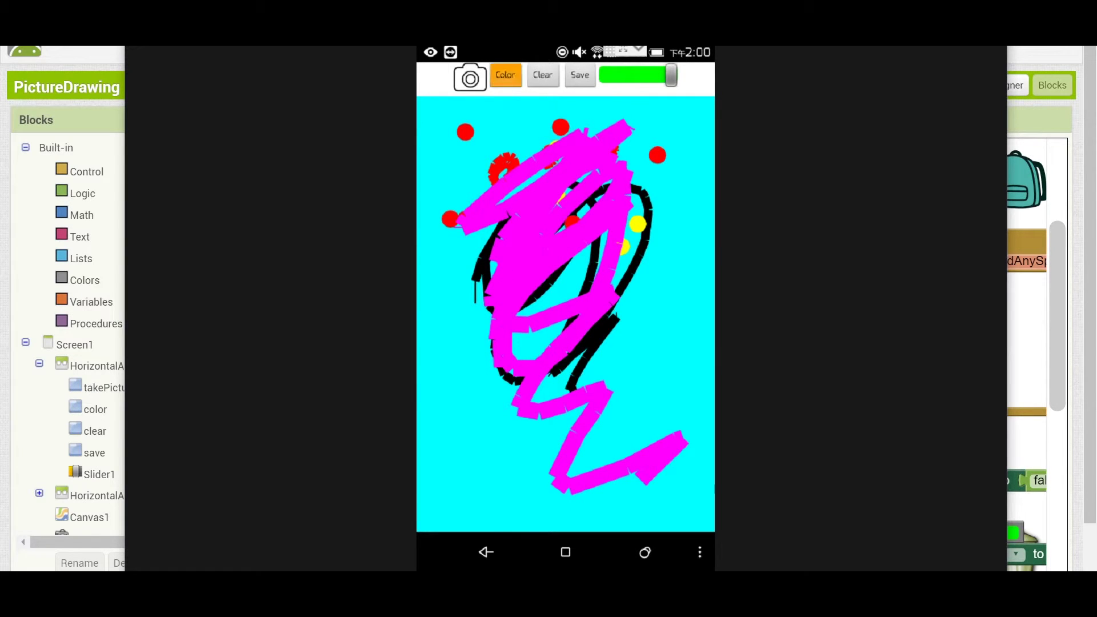
pyautogui.click(630, 103)
pyautogui.moveTo(479, 301)
pyautogui.mouseDown()
pyautogui.moveTo(646, 350)
pyautogui.moveTo(578, 484)
pyautogui.mouseUp()
pyautogui.click(505, 75)
pyautogui.click(655, 103)
pyautogui.moveTo(673, 213)
pyautogui.mouseDown()
pyautogui.moveTo(656, 227)
pyautogui.moveTo(572, 483)
pyautogui.mouseUp()
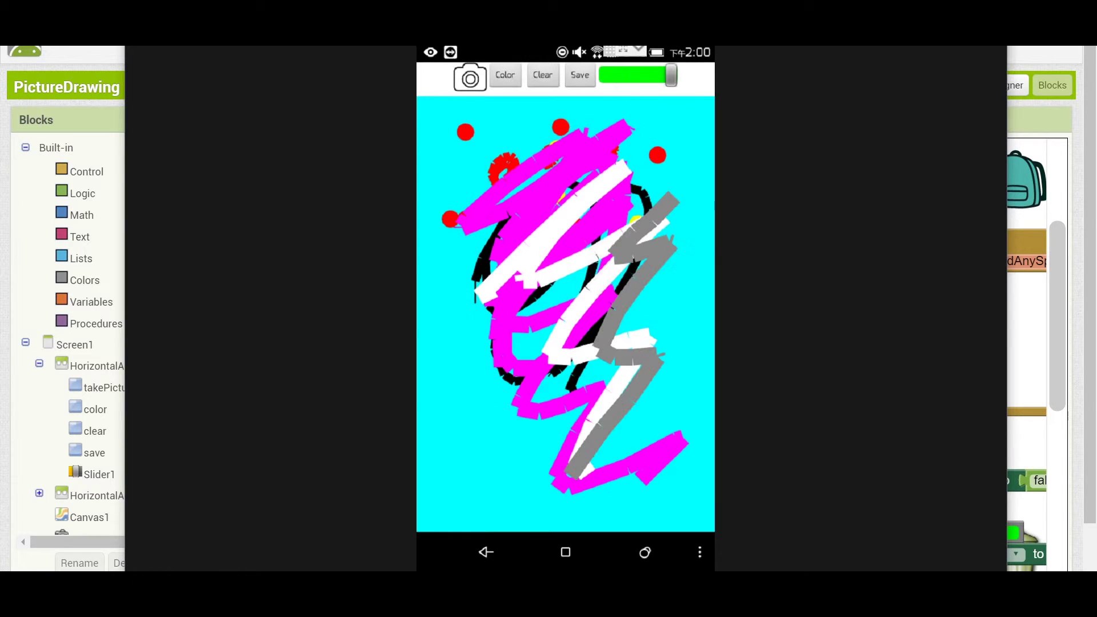
# Switch to green, thin the brush, and draw a line down the left side.
pyautogui.click(505, 74)
pyautogui.click(577, 103)
pyautogui.moveTo(670, 74); pyautogui.dragTo(621, 75)
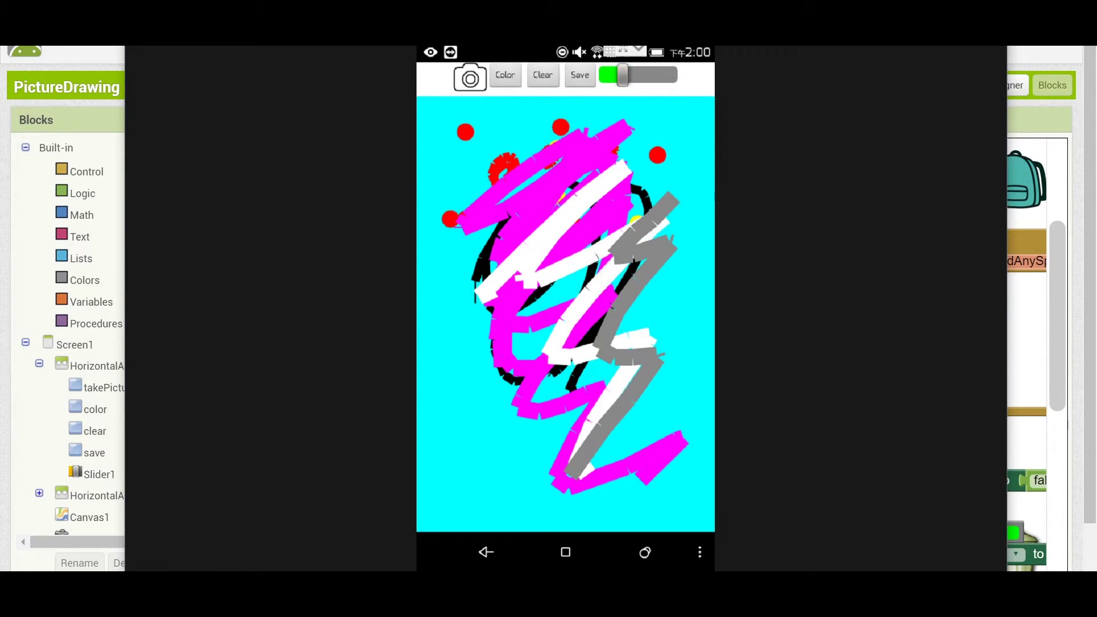
pyautogui.moveTo(463, 146); pyautogui.dragTo(558, 467)
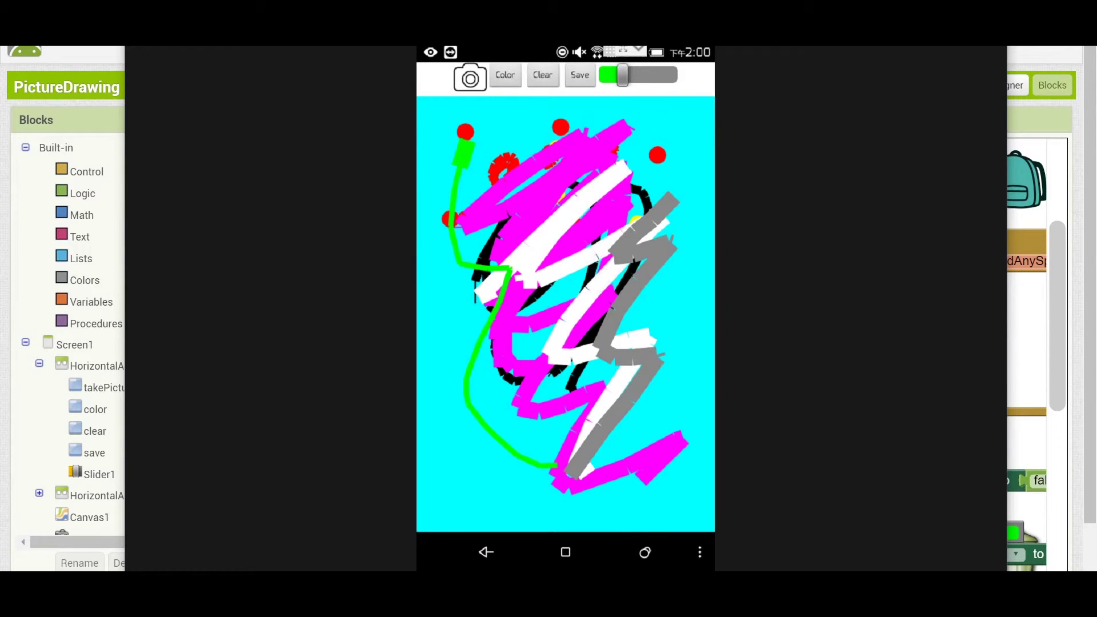
# Save the drawing, then add three more green freehand strokes including a zigzag.
pyautogui.click(579, 74)
pyautogui.moveTo(513, 143)
pyautogui.mouseDown()
pyautogui.moveTo(462, 224)
pyautogui.moveTo(548, 377)
pyautogui.moveTo(704, 360)
pyautogui.mouseUp()
pyautogui.moveTo(557, 369); pyautogui.dragTo(659, 249)
pyautogui.moveTo(600, 368)
pyautogui.mouseDown()
pyautogui.moveTo(634, 463)
pyautogui.moveTo(531, 283)
pyautogui.moveTo(514, 159)
pyautogui.mouseUp()
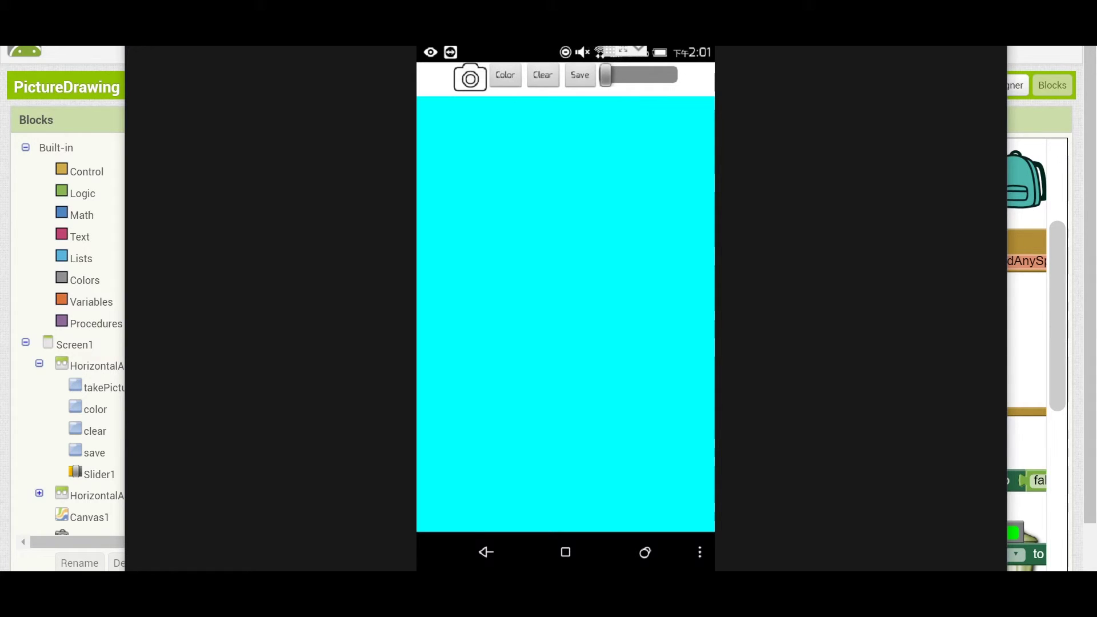
# Draw a thin black line down the canvas with loops and a zigzag around it.
pyautogui.moveTo(605, 181)
pyautogui.mouseDown()
pyautogui.moveTo(533, 261)
pyautogui.moveTo(591, 454)
pyautogui.mouseUp()
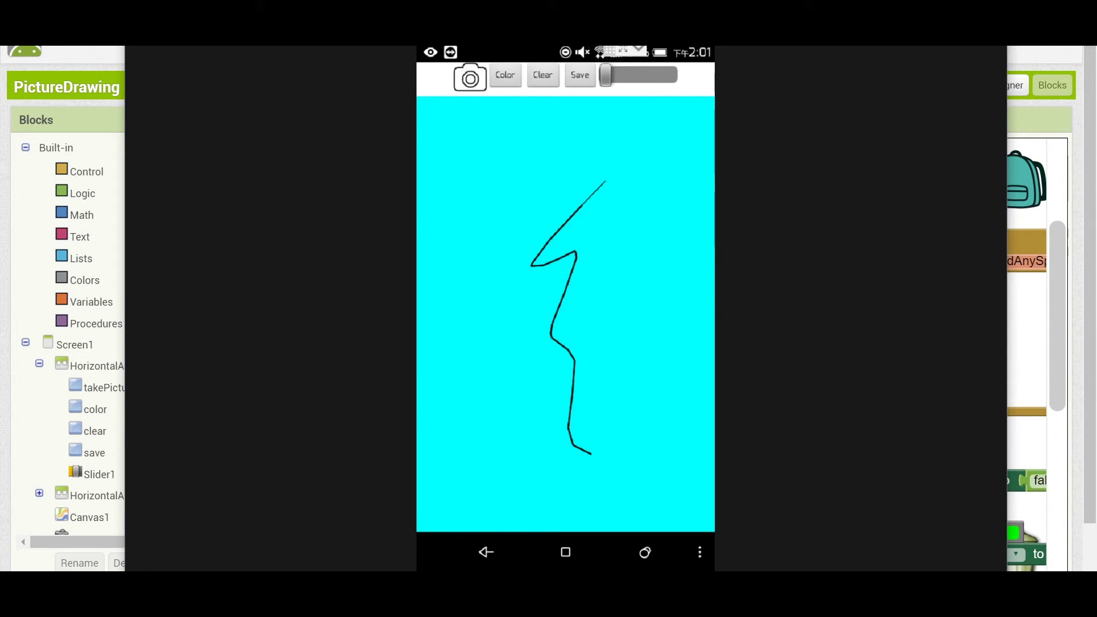
pyautogui.moveTo(536, 360); pyautogui.dragTo(642, 245)
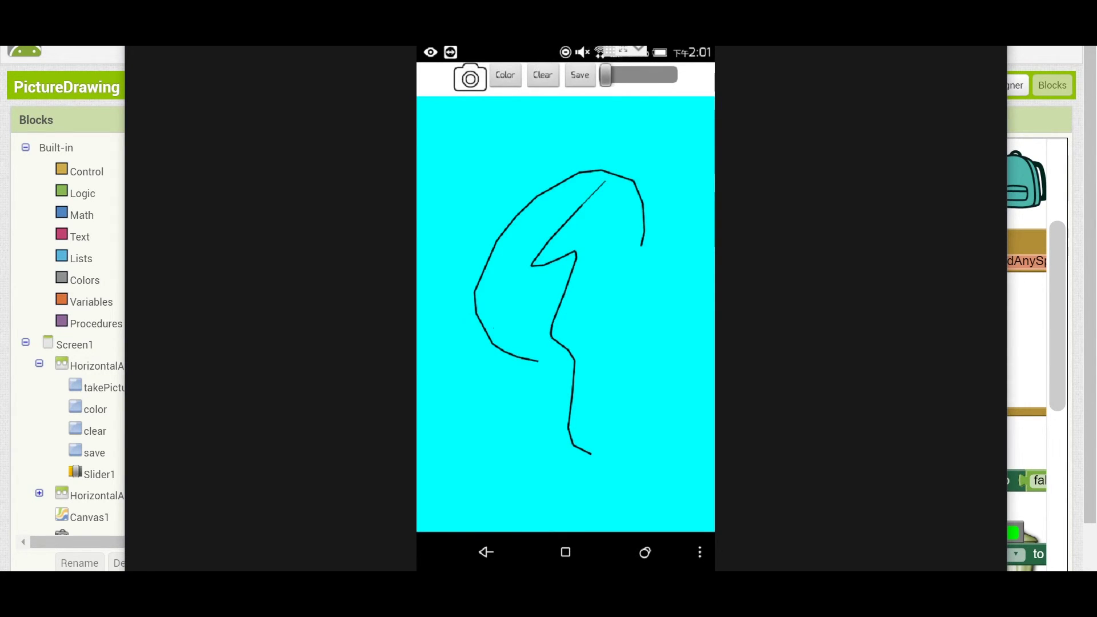
pyautogui.moveTo(531, 261)
pyautogui.mouseDown()
pyautogui.moveTo(489, 351)
pyautogui.moveTo(596, 433)
pyautogui.mouseUp()
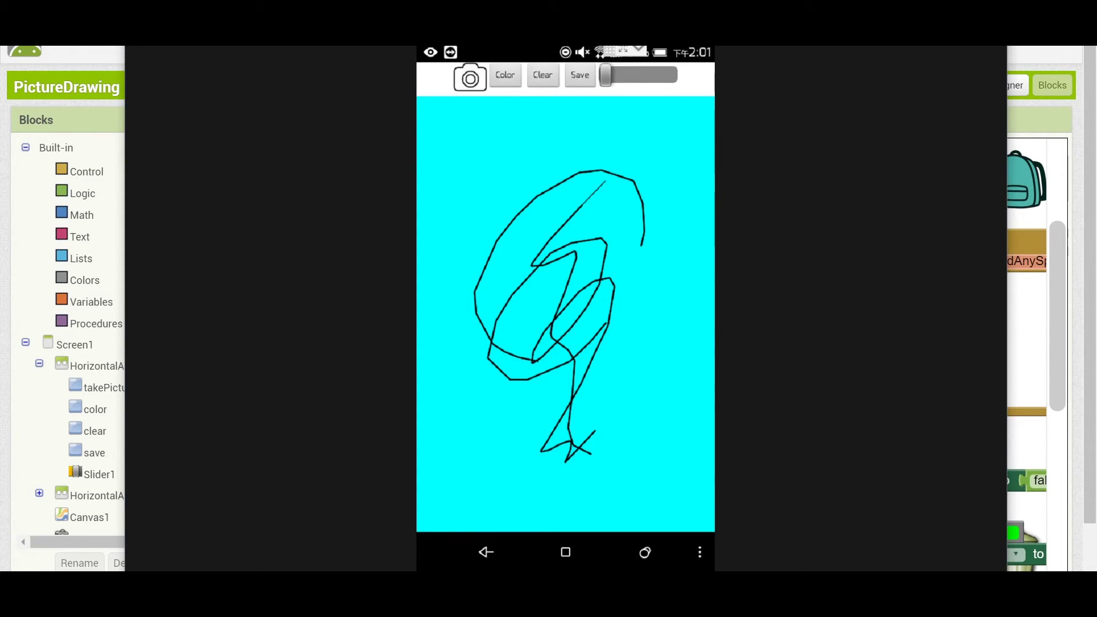
pyautogui.moveTo(439, 233); pyautogui.dragTo(598, 295)
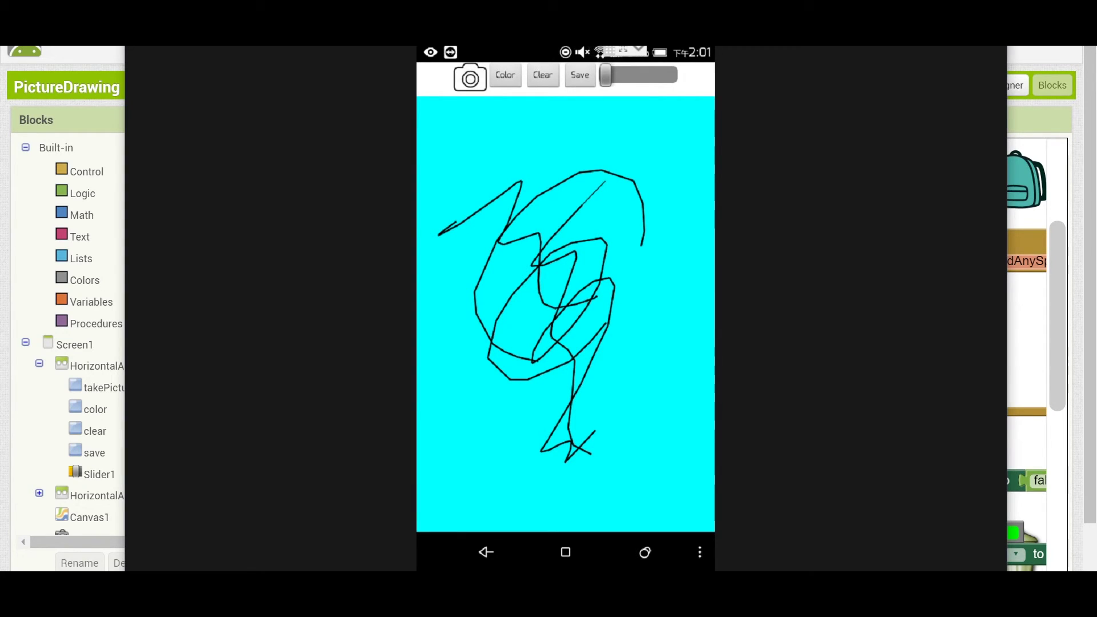
# Add an upward black arrow at top left and two long diagonal strokes.
pyautogui.moveTo(494, 184)
pyautogui.mouseDown()
pyautogui.moveTo(471, 120)
pyautogui.moveTo(454, 128)
pyautogui.moveTo(495, 117)
pyautogui.mouseUp()
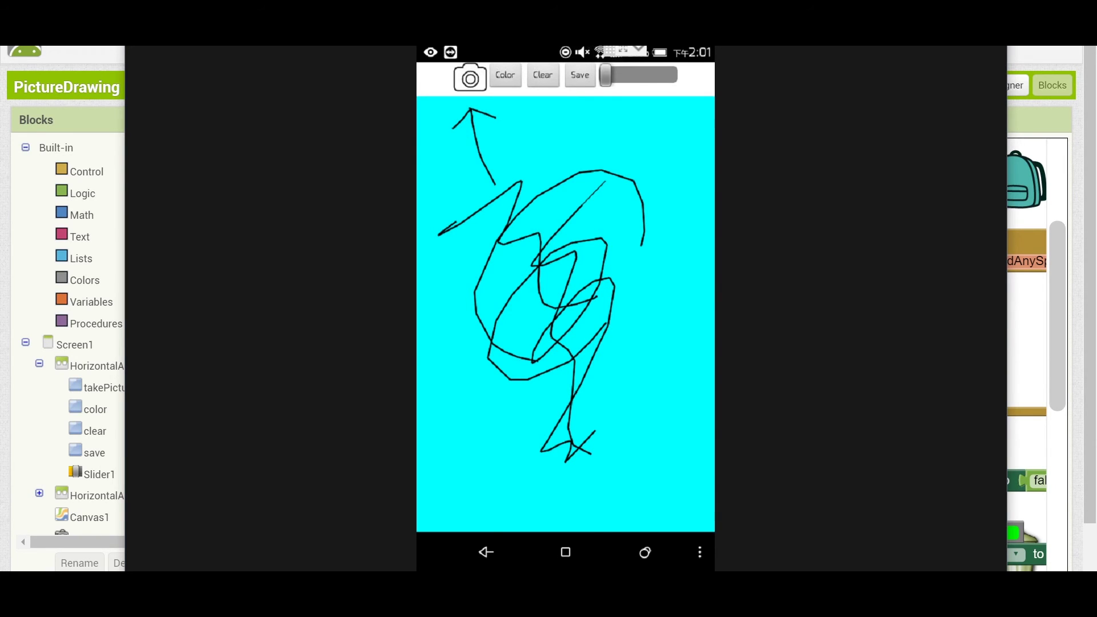
pyautogui.moveTo(665, 134); pyautogui.dragTo(566, 420)
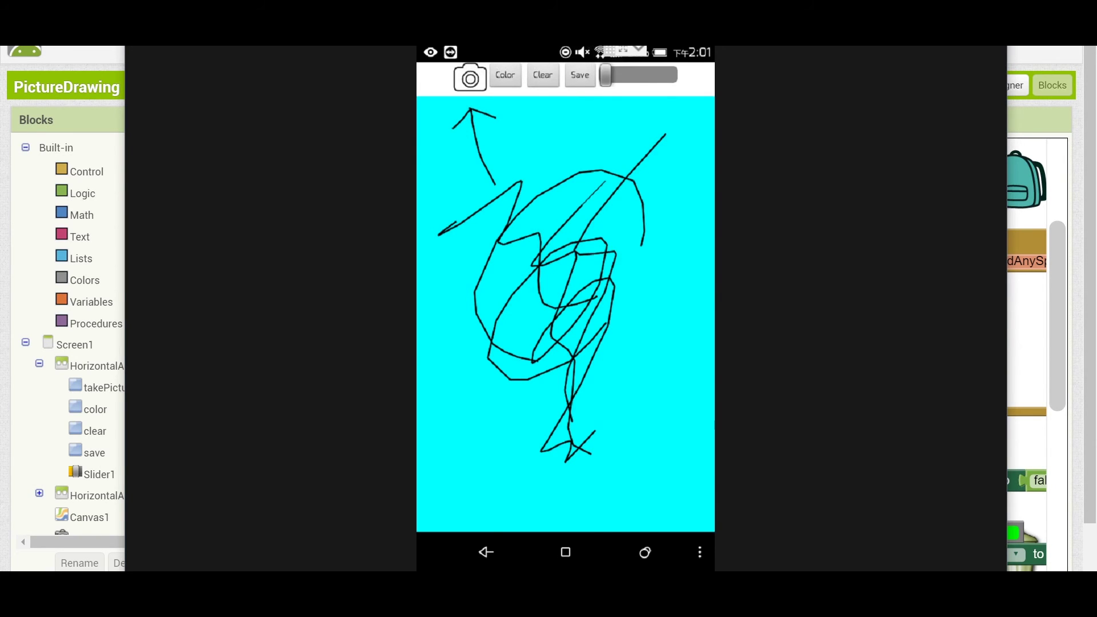
pyautogui.moveTo(634, 190); pyautogui.dragTo(662, 447)
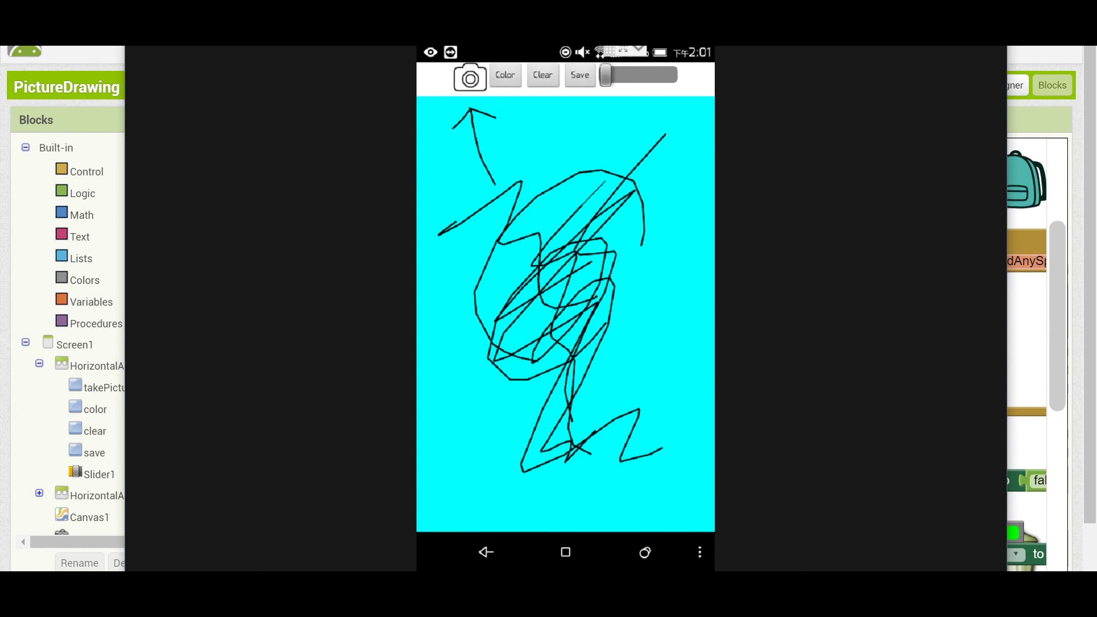
pyautogui.click(700, 552)
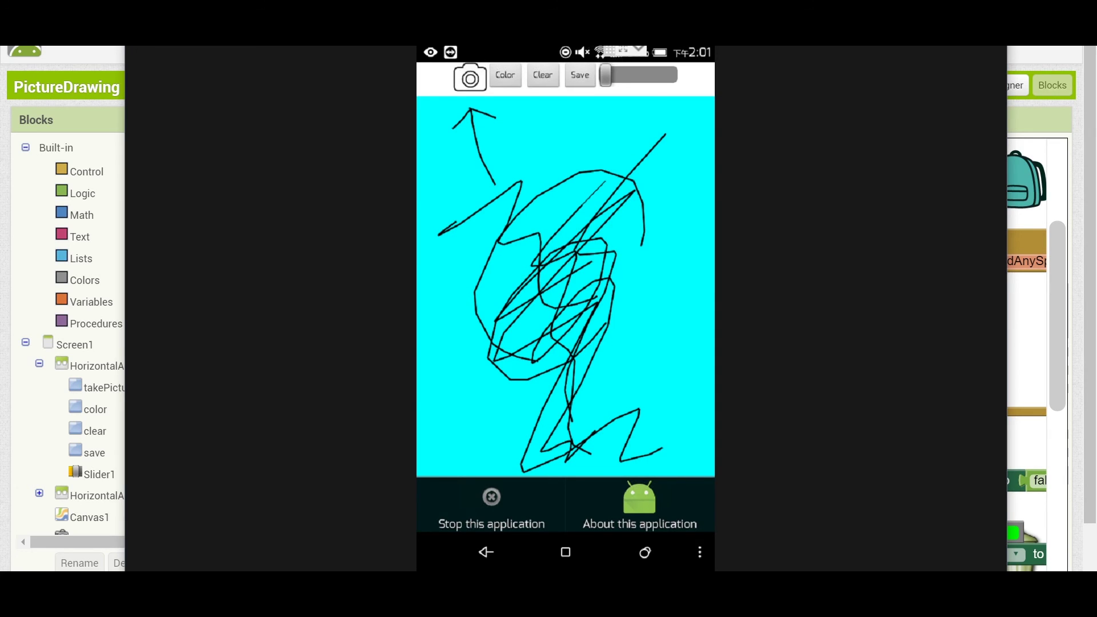